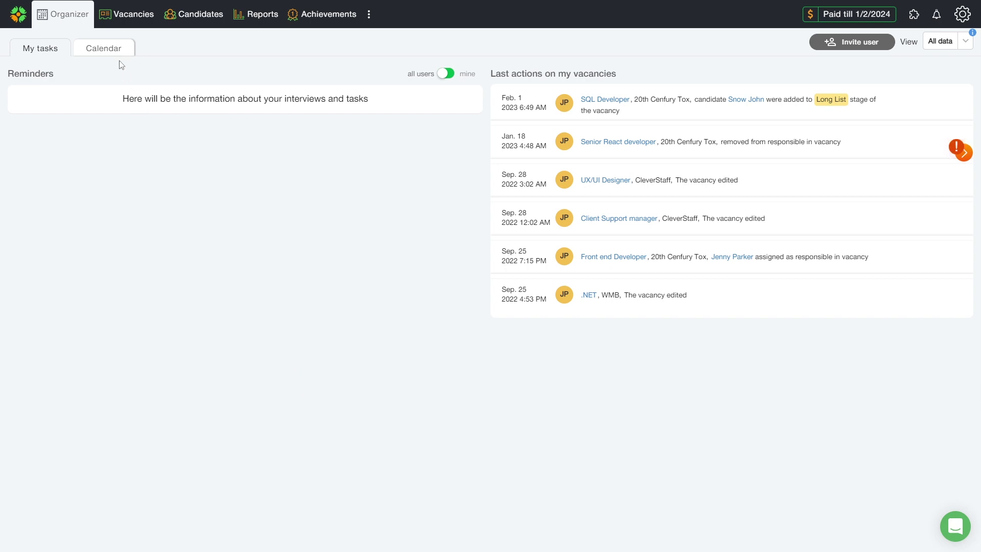
Leave the Organizer's invite form, go to the account Users list and open a blank Invite new user form
left_click(74, 19)
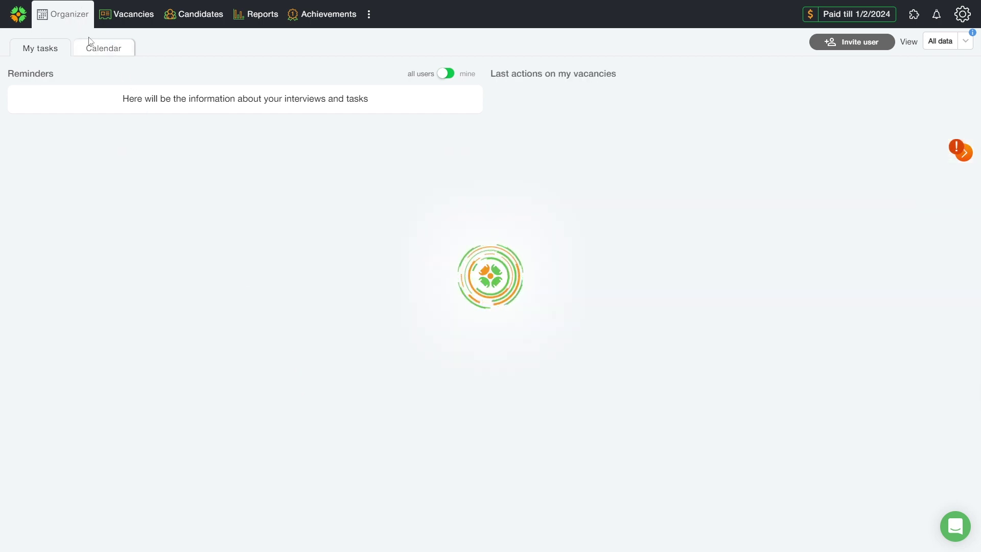
left_click(831, 44)
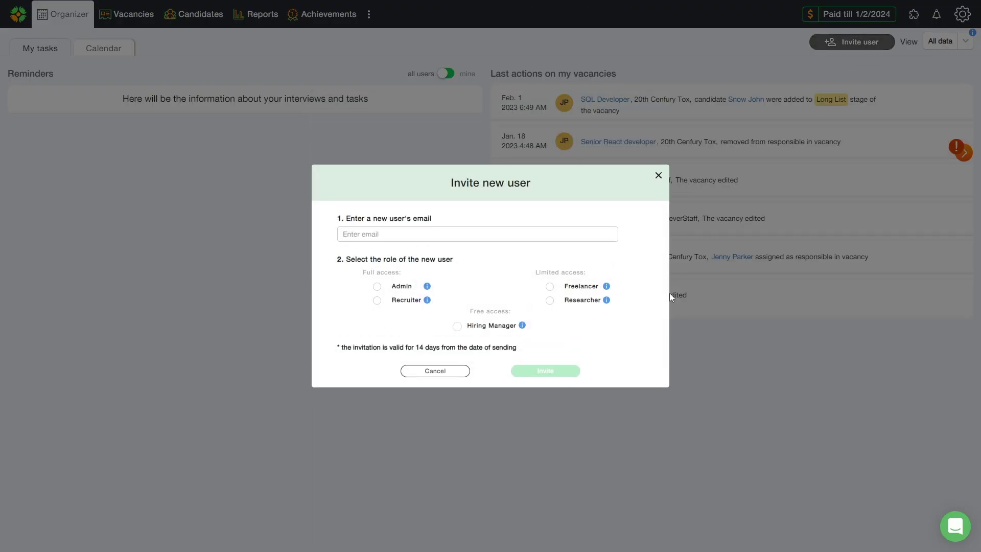
left_click(658, 175)
left_click(369, 17)
left_click(389, 70)
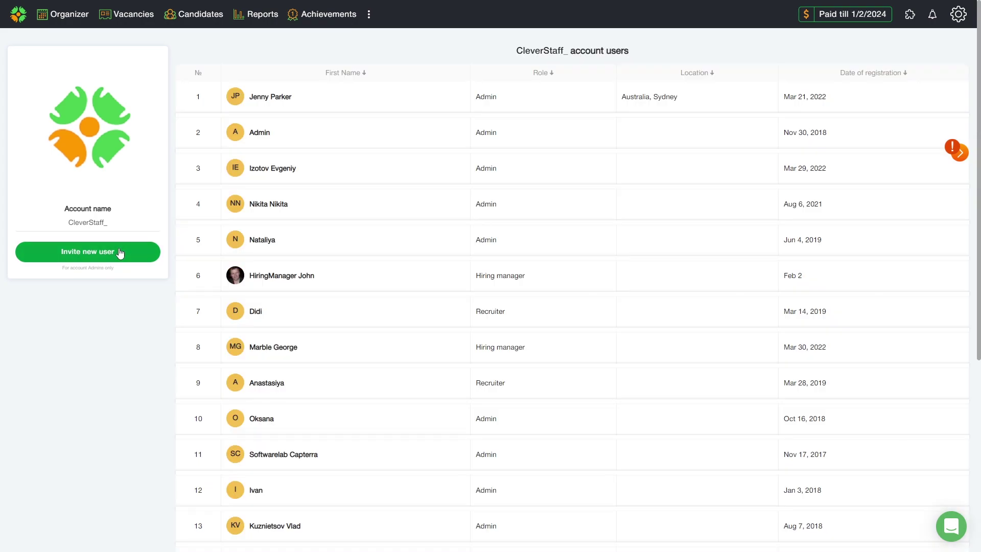
left_click(119, 252)
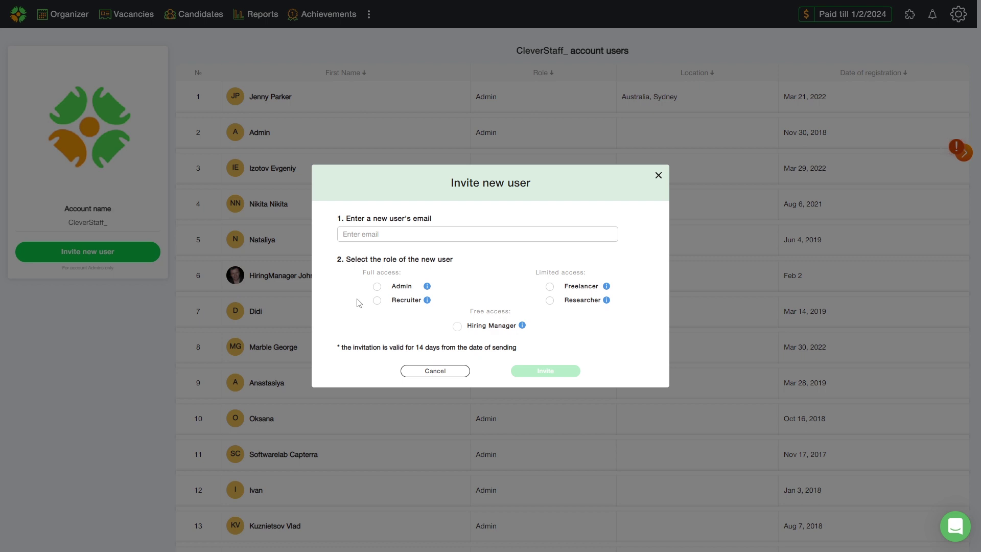
Compare the Admin, Recruiter, Freelancer and Researcher role descriptions, then select Hiring Manager
left_click(401, 286)
mouse_move(428, 290)
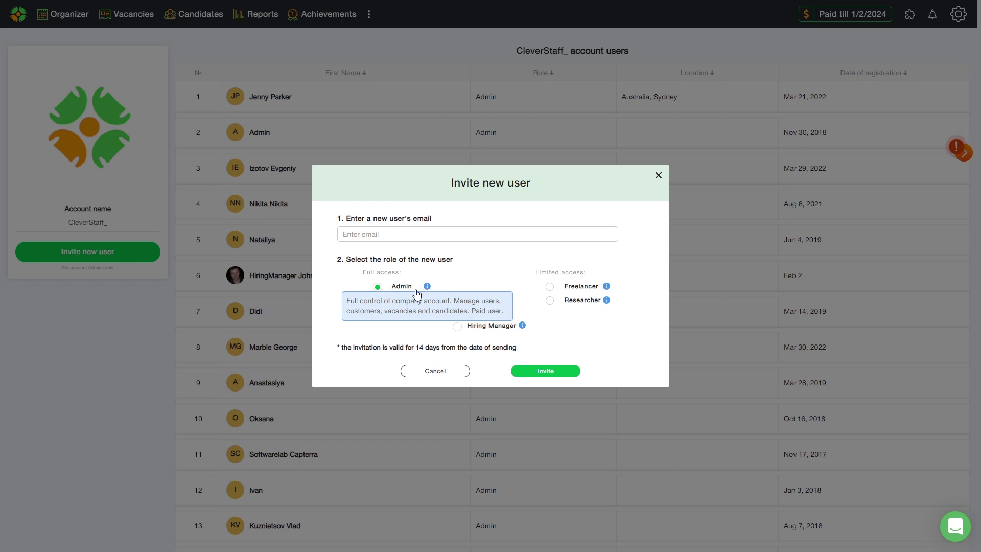
left_click(404, 300)
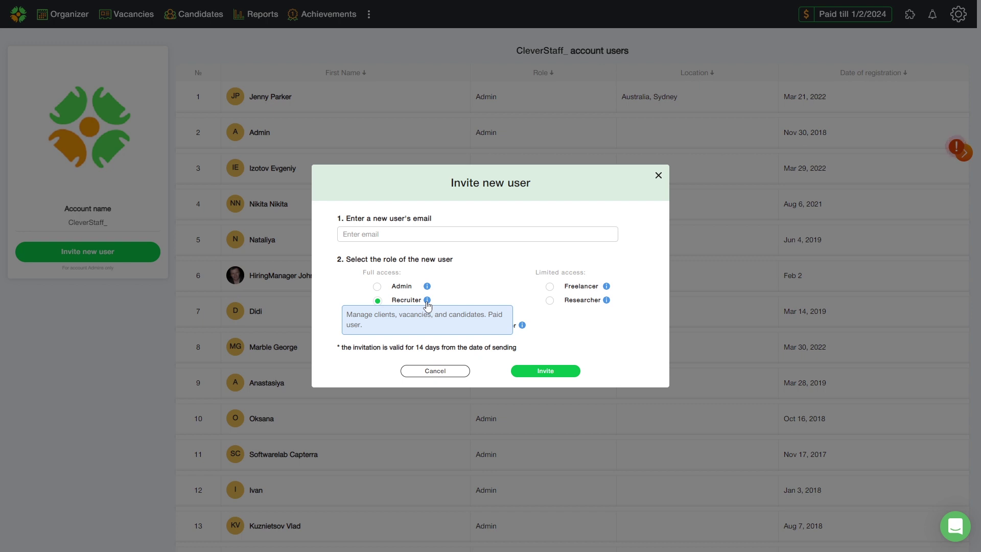
left_click(550, 287)
mouse_move(607, 290)
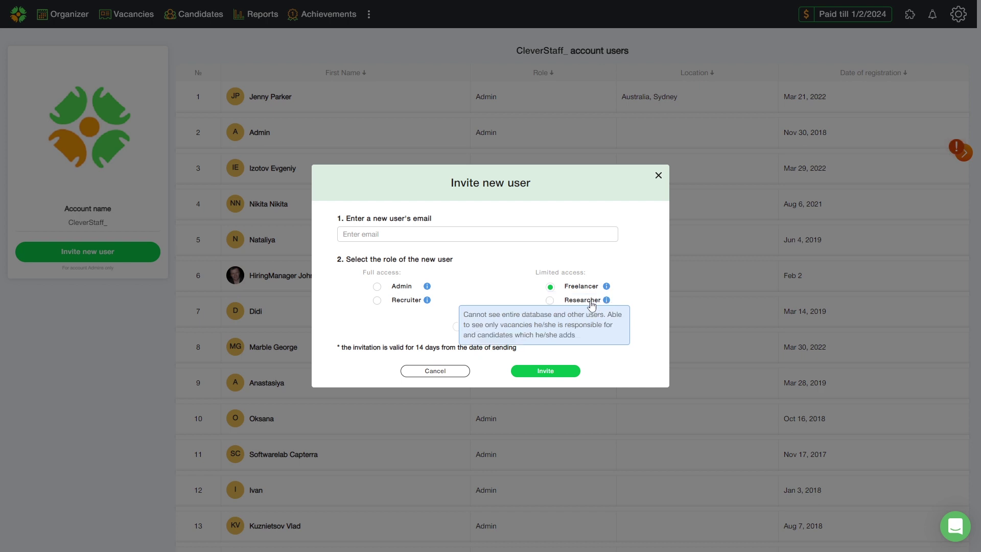
left_click(569, 300)
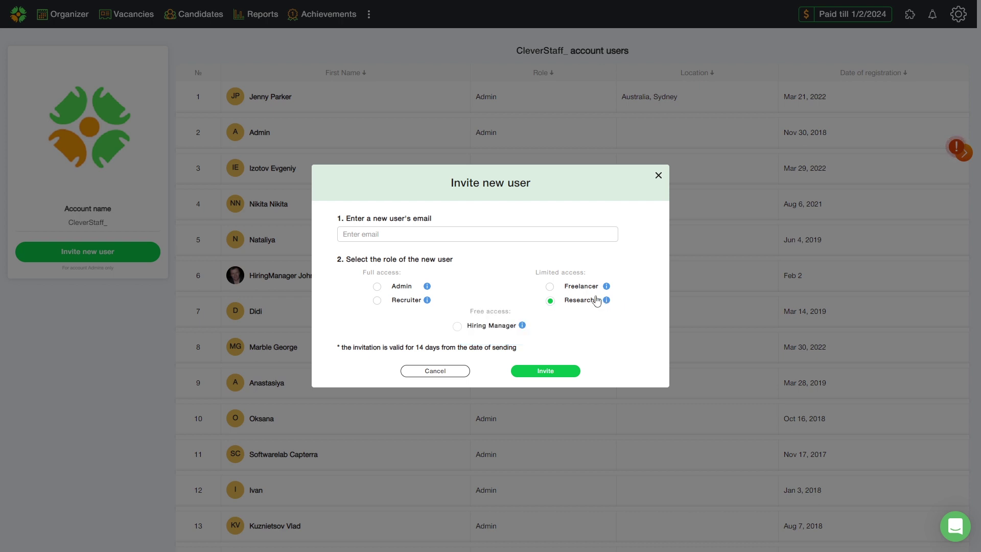
left_click(582, 286)
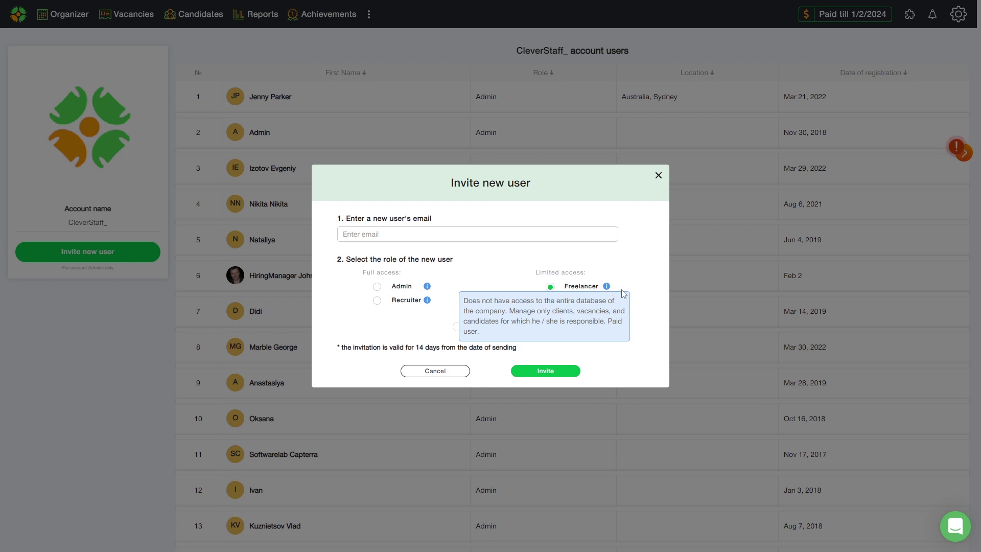
left_click(582, 300)
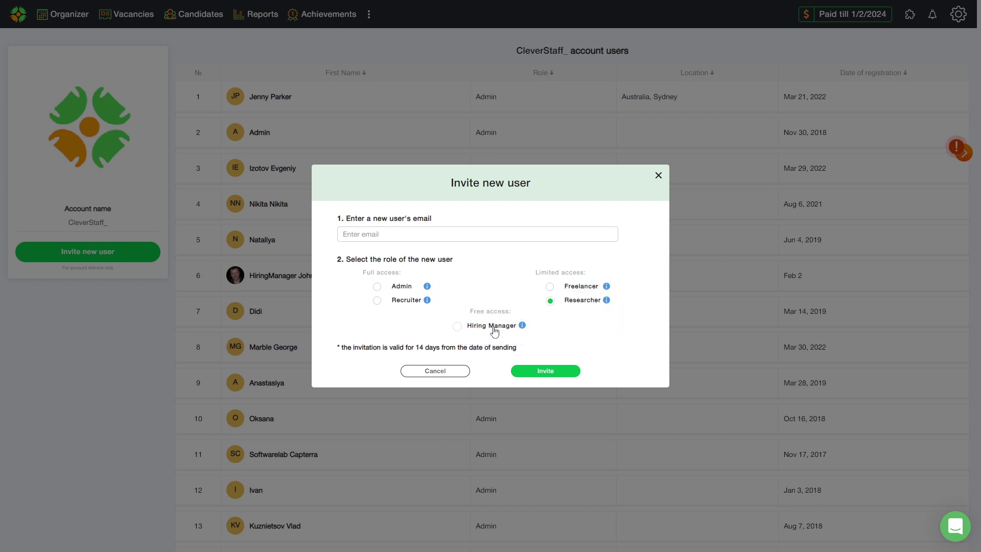
left_click(491, 327)
mouse_move(522, 313)
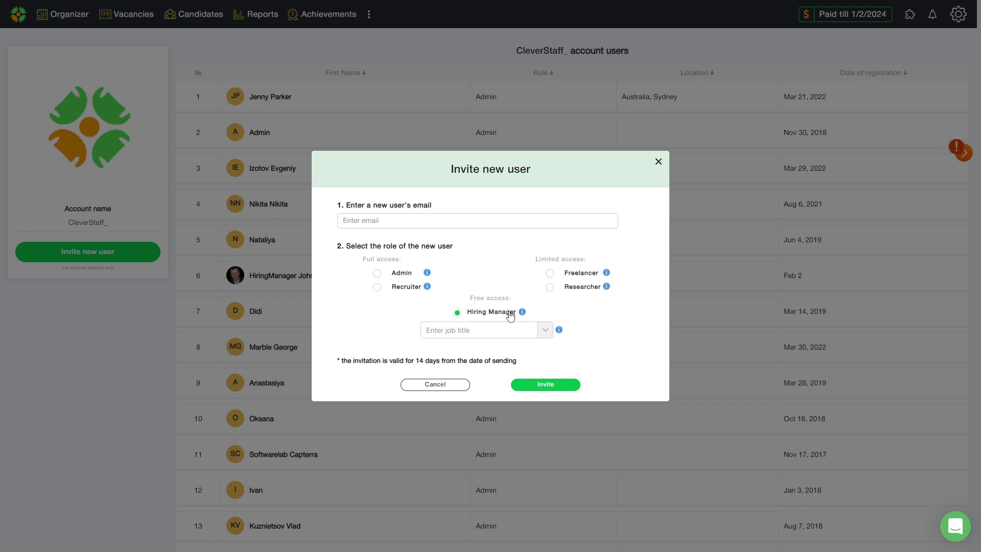
Enter an e-mail address and cycle through the roles back to Hiring Manager
left_click(399, 221)
type("......@....")
left_click(406, 286)
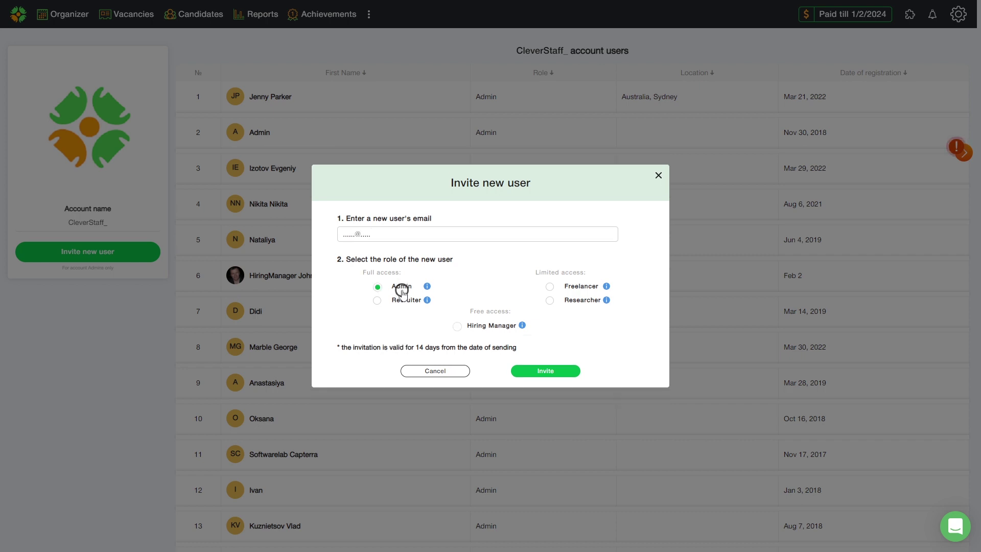
left_click(580, 286)
left_click(585, 302)
left_click(493, 325)
Browse the job title list without choosing one, then close the invite form unsent
left_click(545, 330)
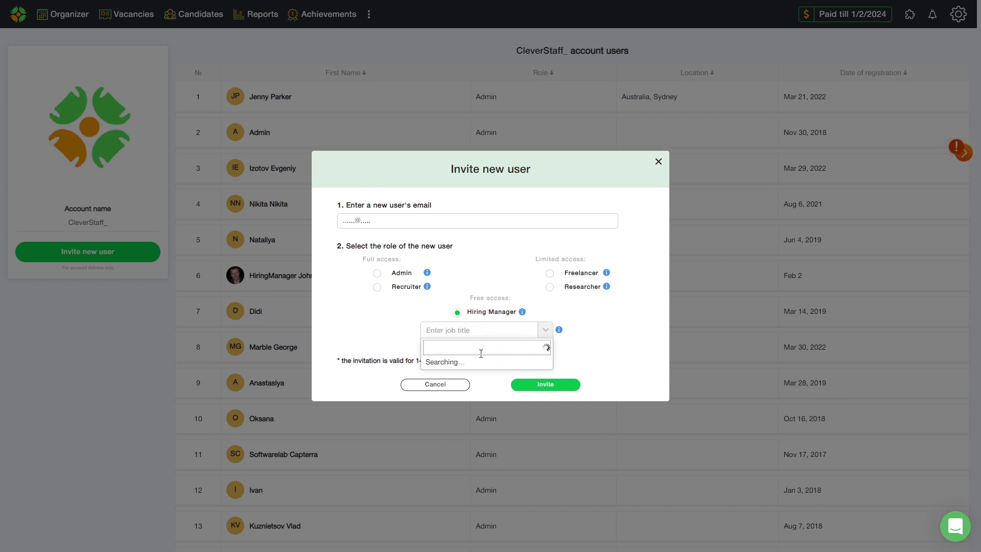
scroll(475, 388, "down", 1)
scroll(473, 465, "up", 2)
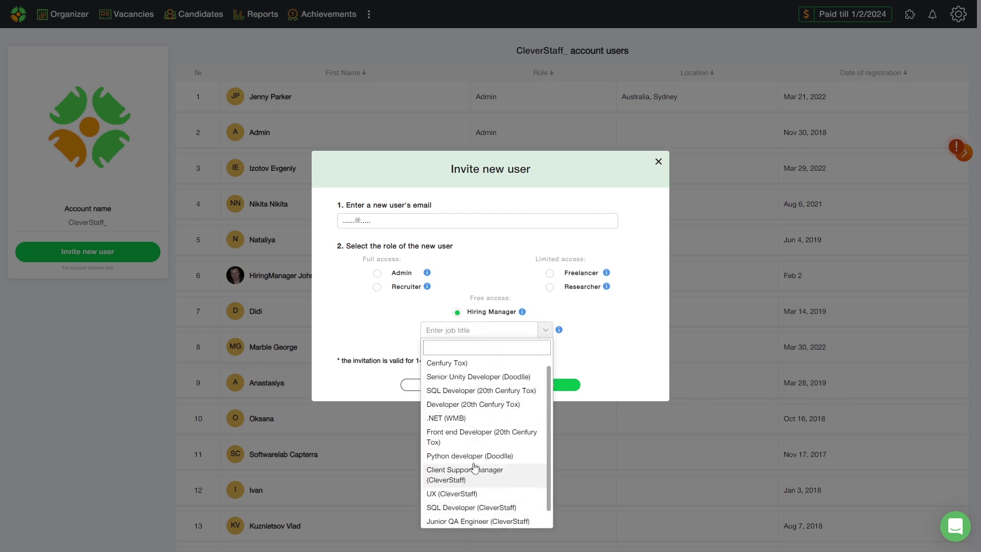
left_click(604, 344)
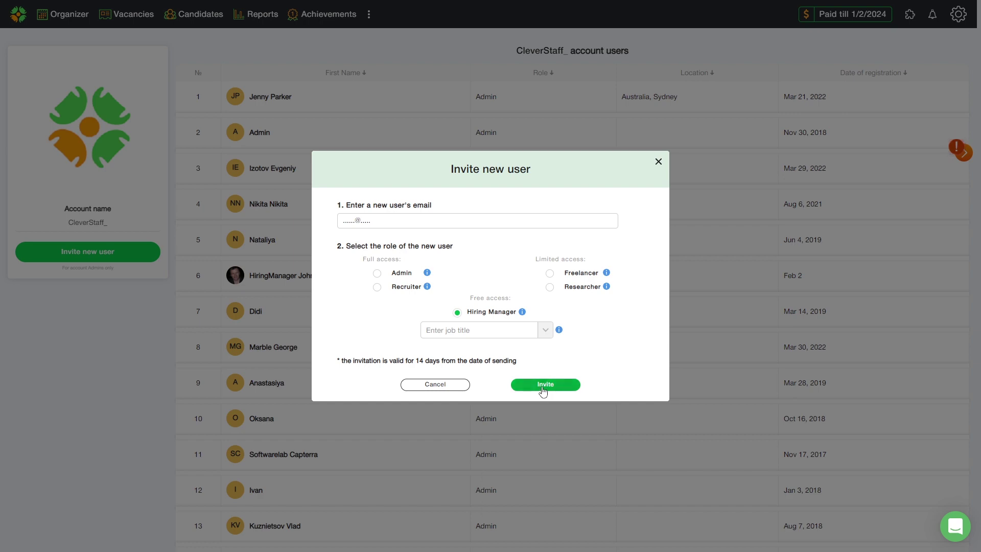
left_click(658, 163)
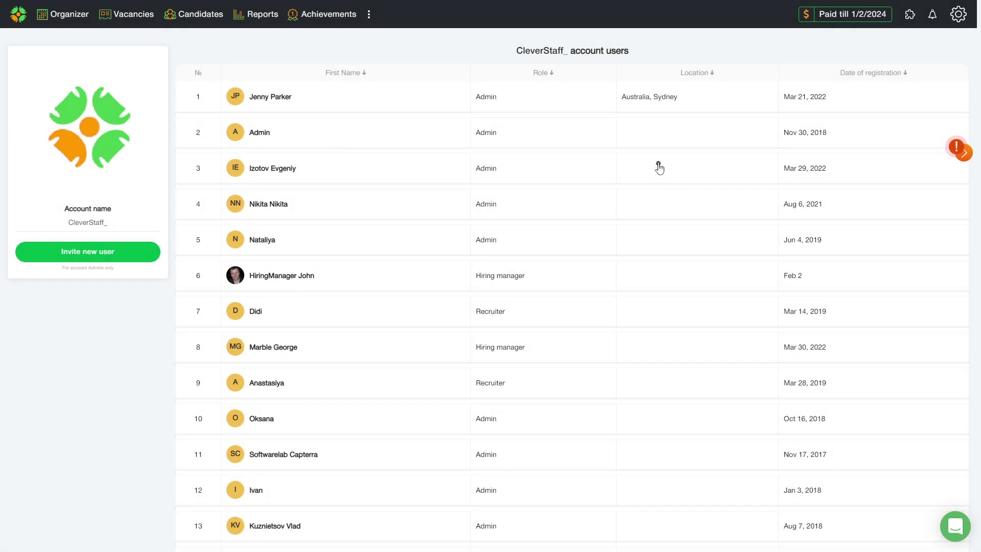
From the hiring manager's profile, go to Vacancies and open SQL Developer
left_click(287, 279)
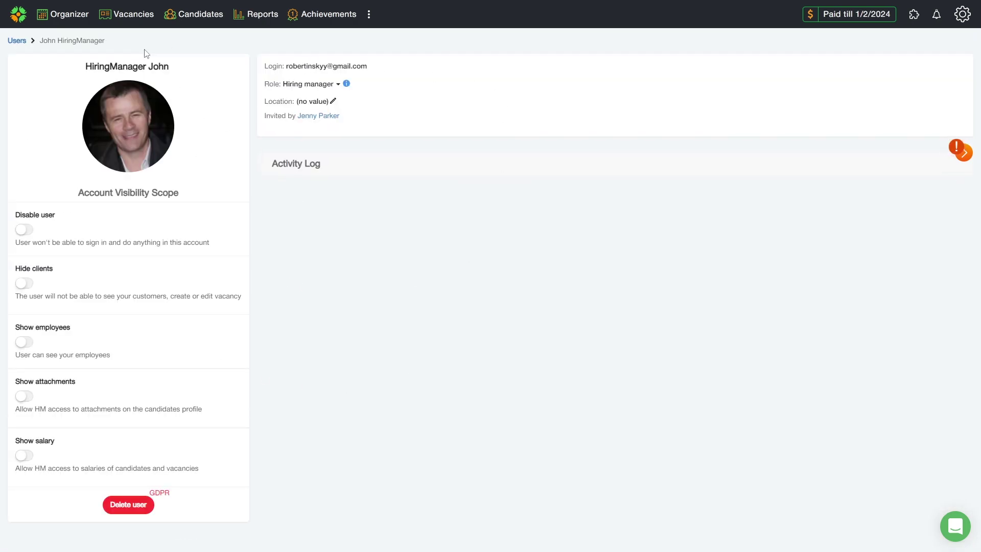
left_click(130, 22)
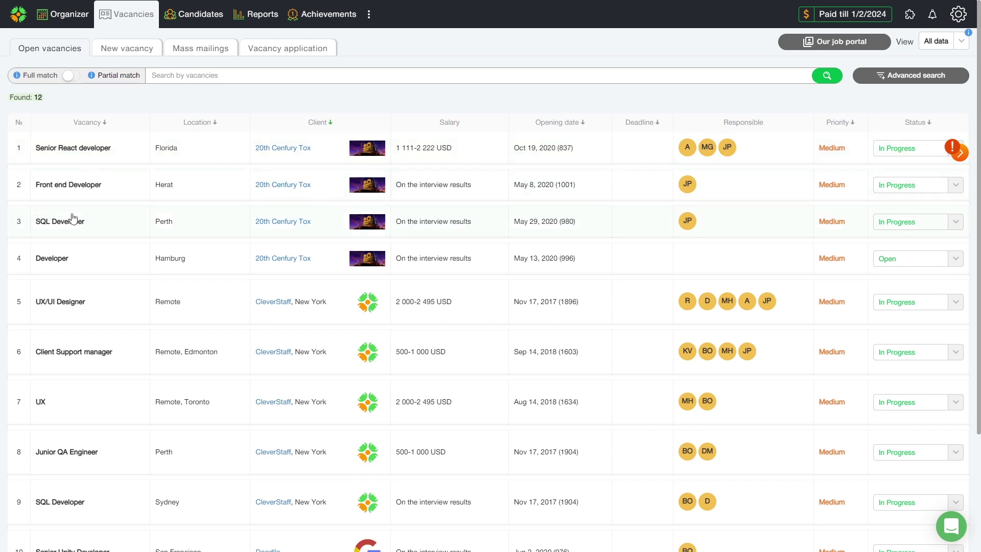
left_click(72, 221)
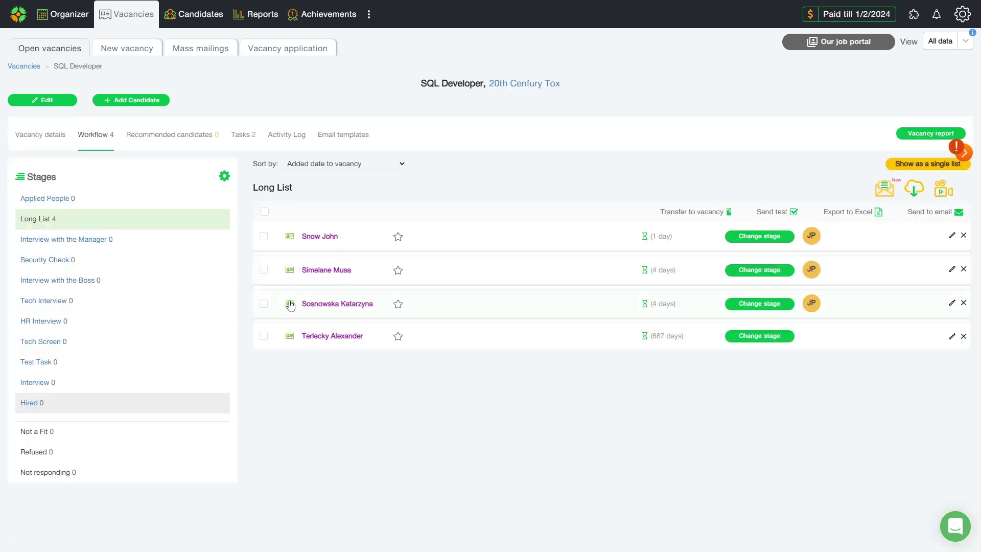
In the vacancy details, add the hiring-manager user as a second responsible
left_click(43, 136)
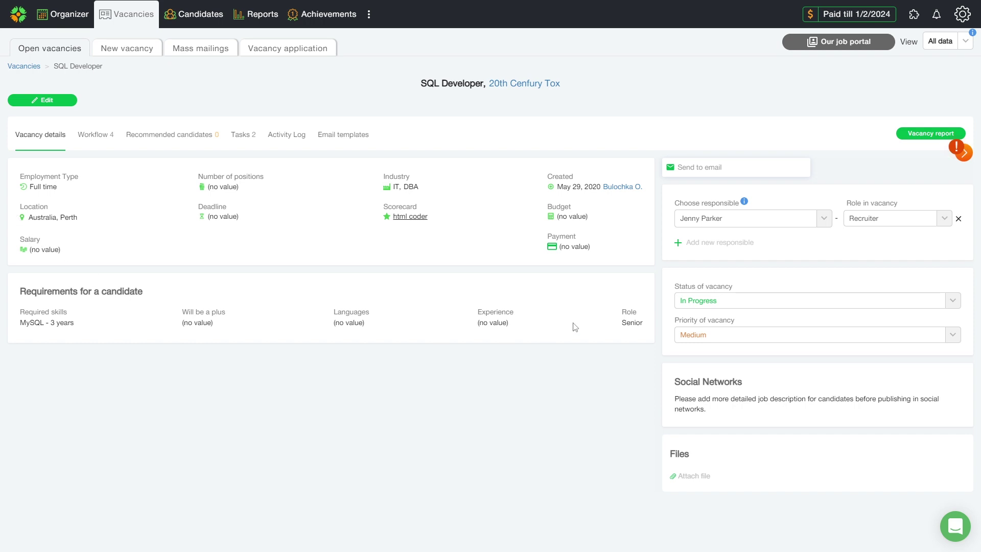
left_click(678, 243)
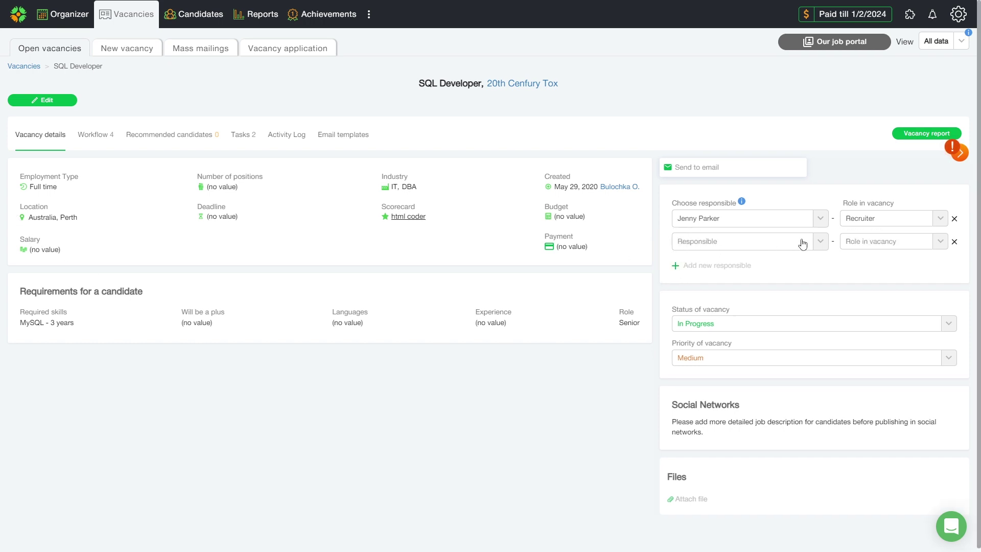
left_click(820, 242)
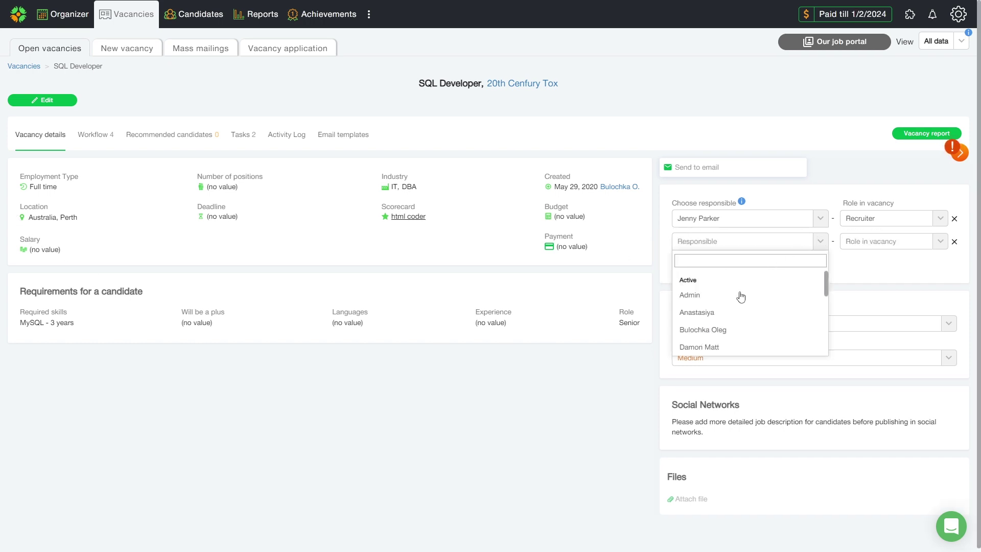
scroll(739, 297, "down", 2)
left_click(720, 348)
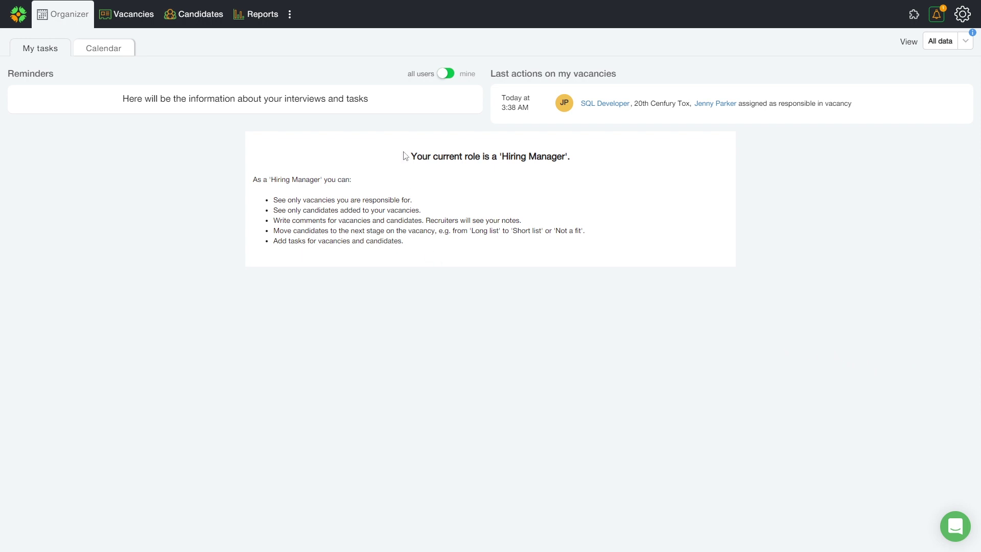
Read the Hiring Manager role notice, check the notifications, then go to the account Users list
left_click_drag(404, 156, 413, 242)
left_click(412, 241)
left_click(936, 16)
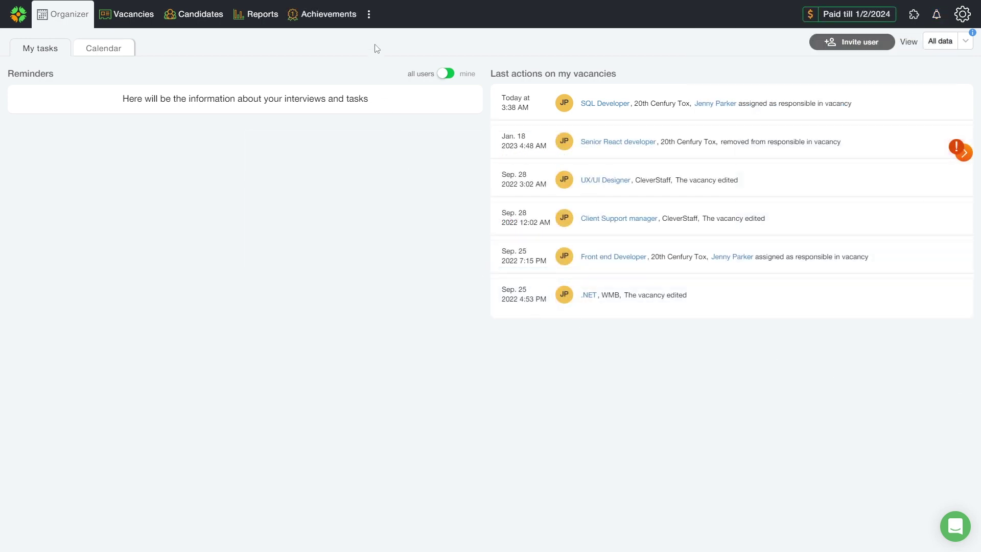
left_click(369, 14)
left_click(388, 81)
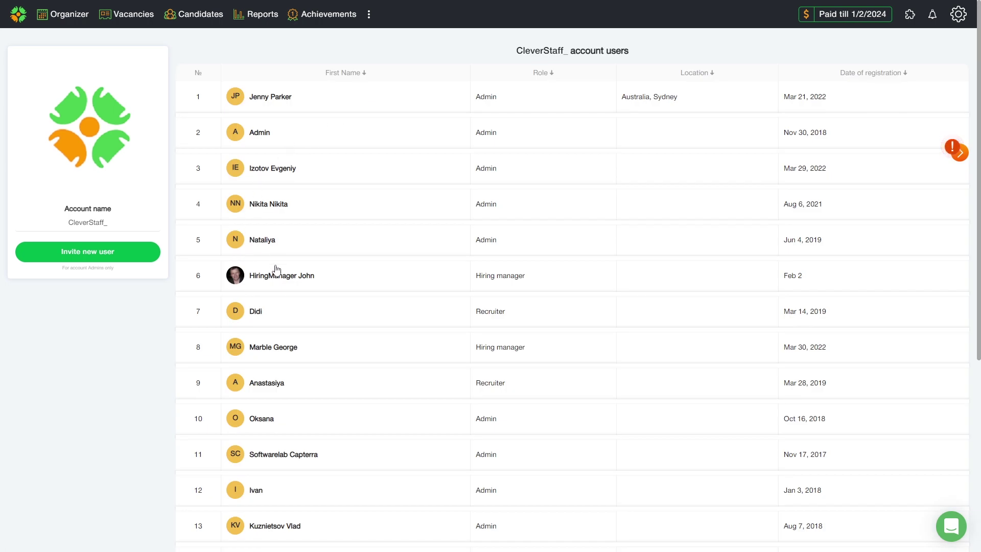
Open the hiring manager's profile and cancel an attempt to disable the account
left_click(279, 276)
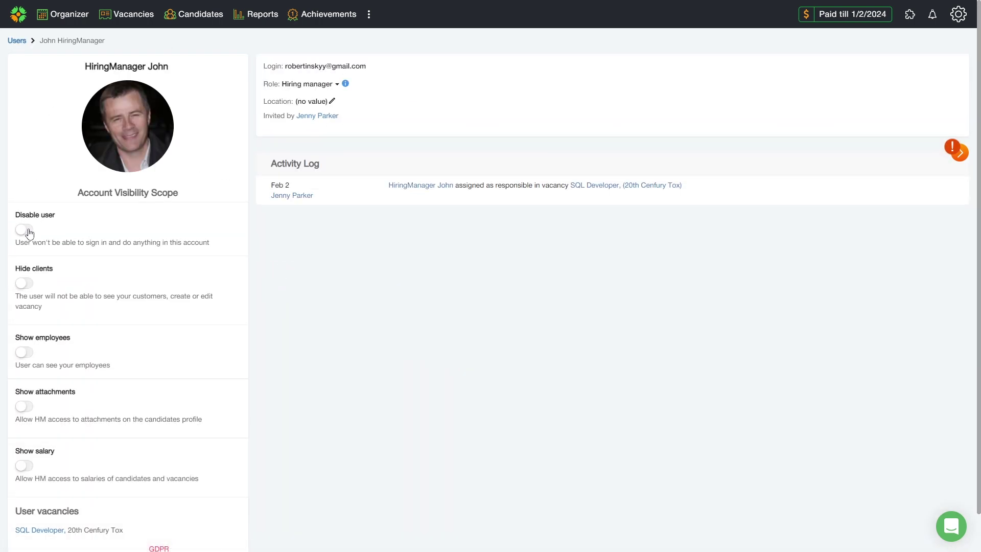
left_click(28, 230)
left_click(416, 296)
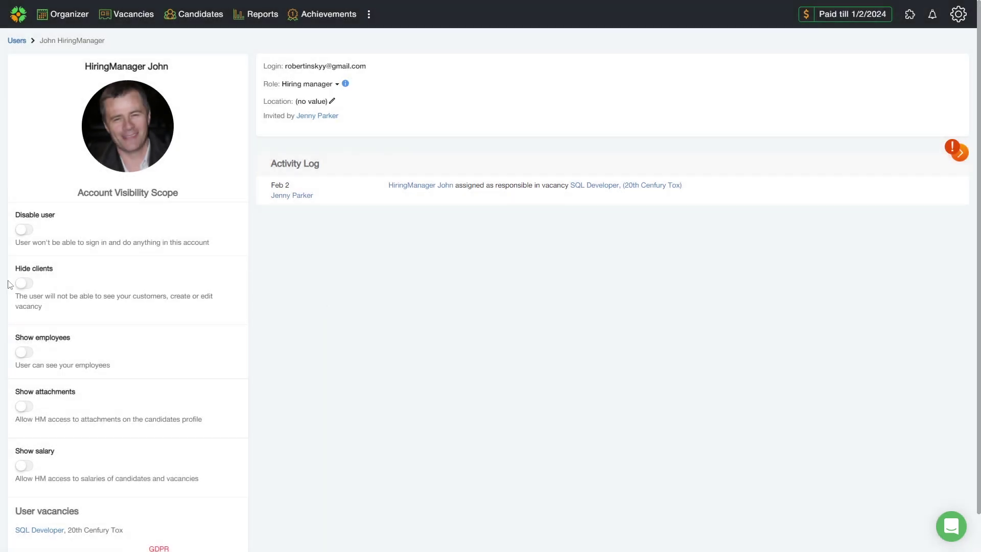
Toggle Hide clients, Show employees, Show attachments and Show salary on and back off
left_click(22, 284)
left_click(21, 284)
left_click(22, 354)
left_click(23, 353)
left_click(24, 406)
scroll(24, 406, "down", 1)
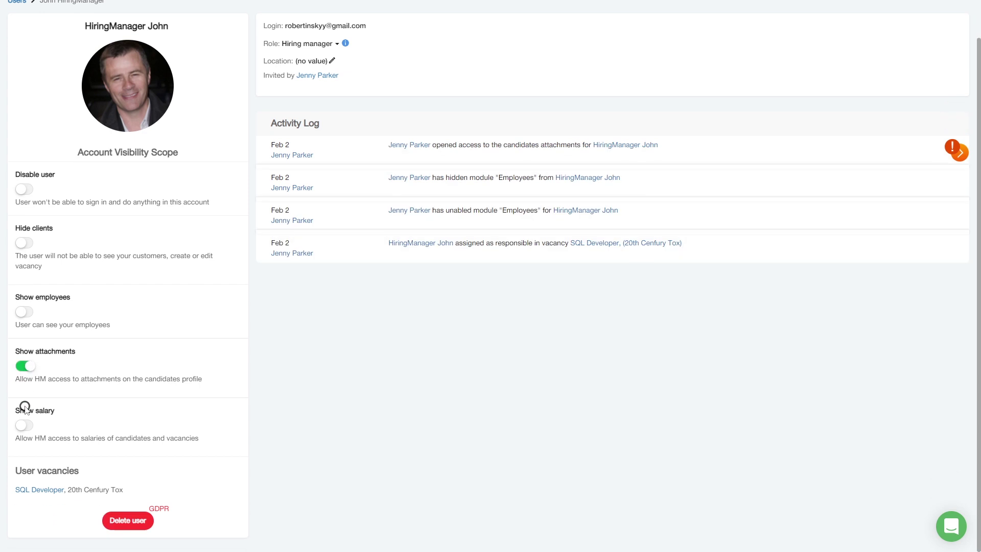
left_click(26, 365)
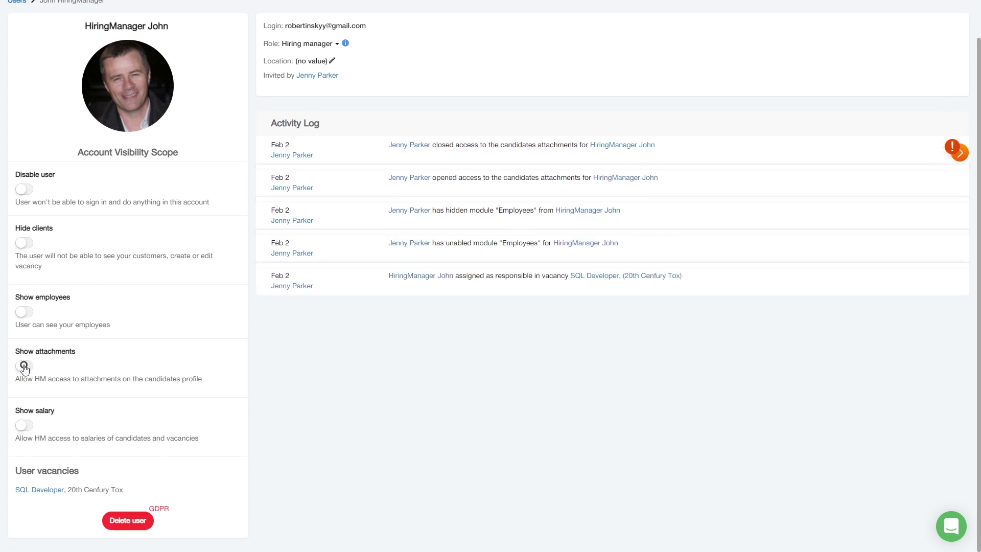
left_click(24, 425)
left_click(24, 425)
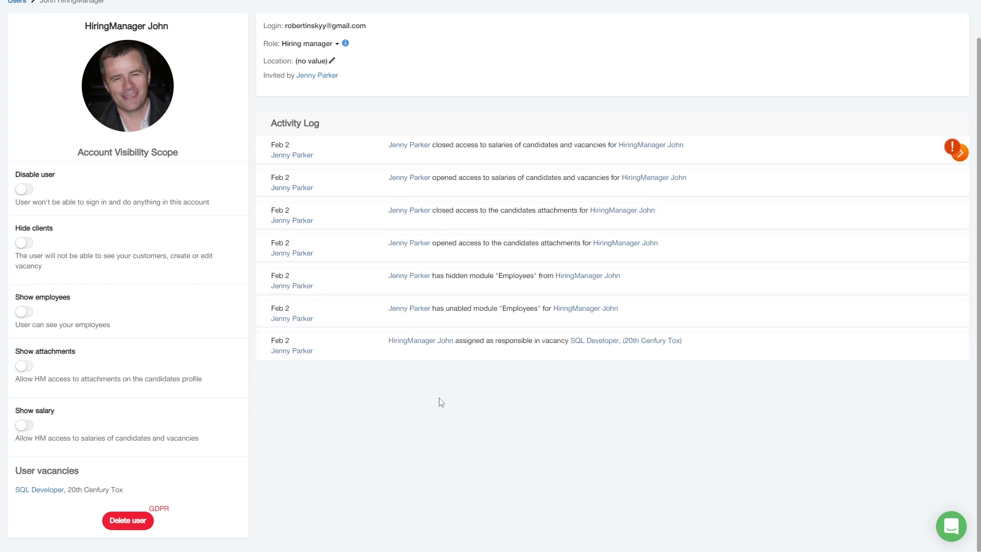
scroll(441, 402, "up", 1)
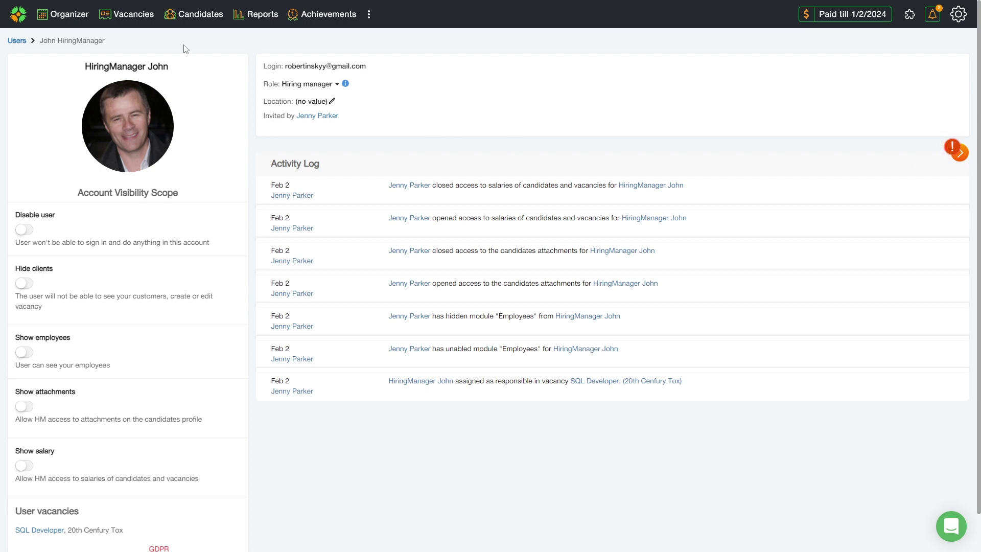
Open the SQL Developer vacancy and its first Long List candidate's profile
left_click(124, 15)
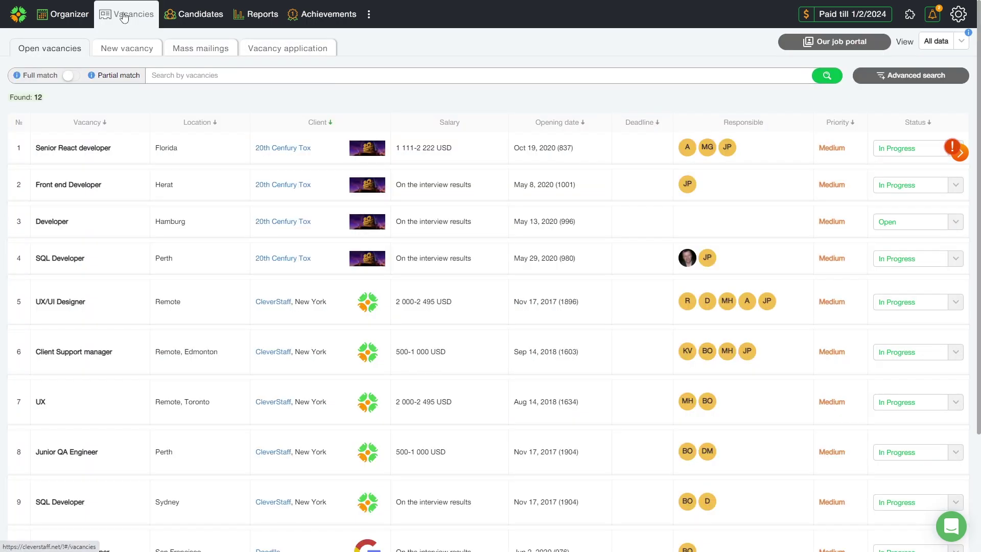
left_click(75, 260)
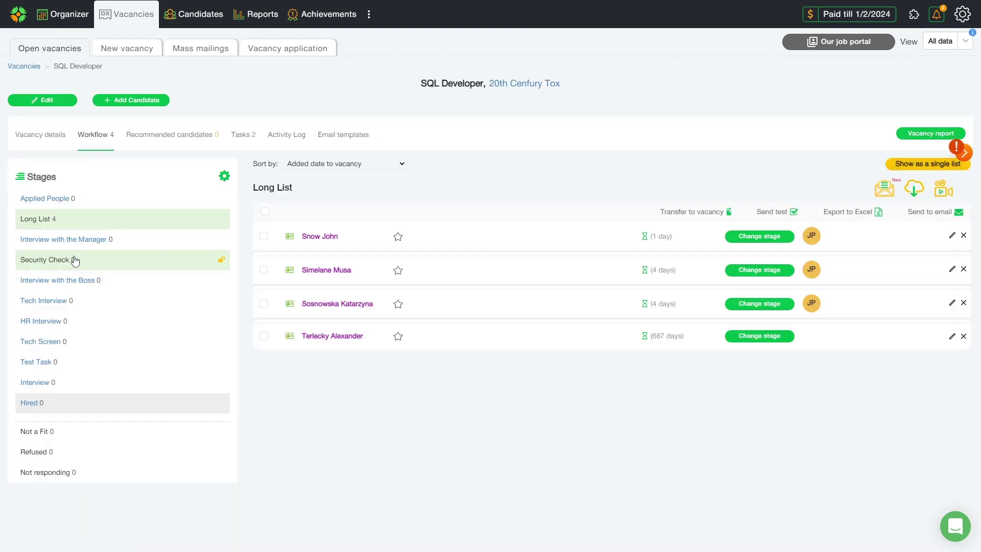
left_click(324, 236)
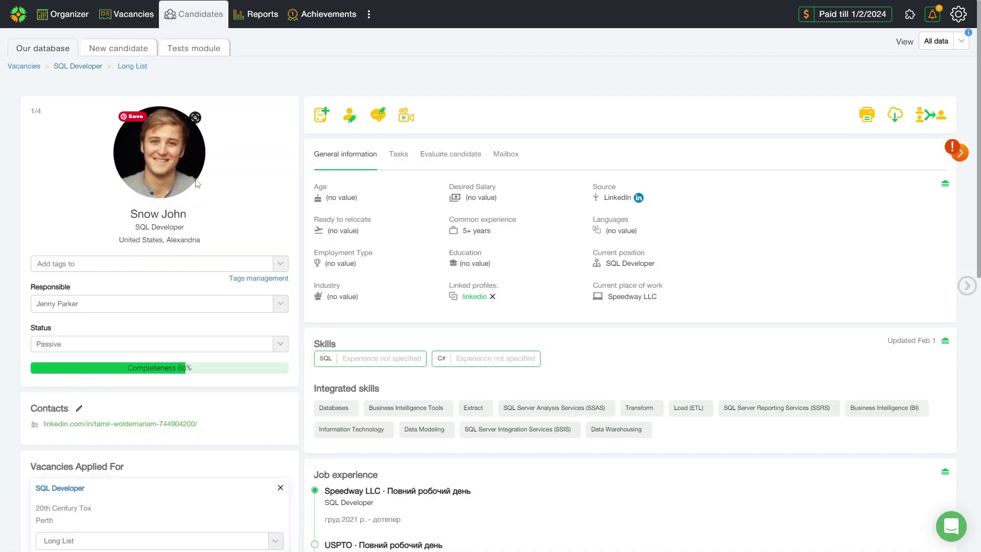
Start a candidate comment and limit its visibility to SQL Developer hiring managers
scroll(360, 166, "down", 10)
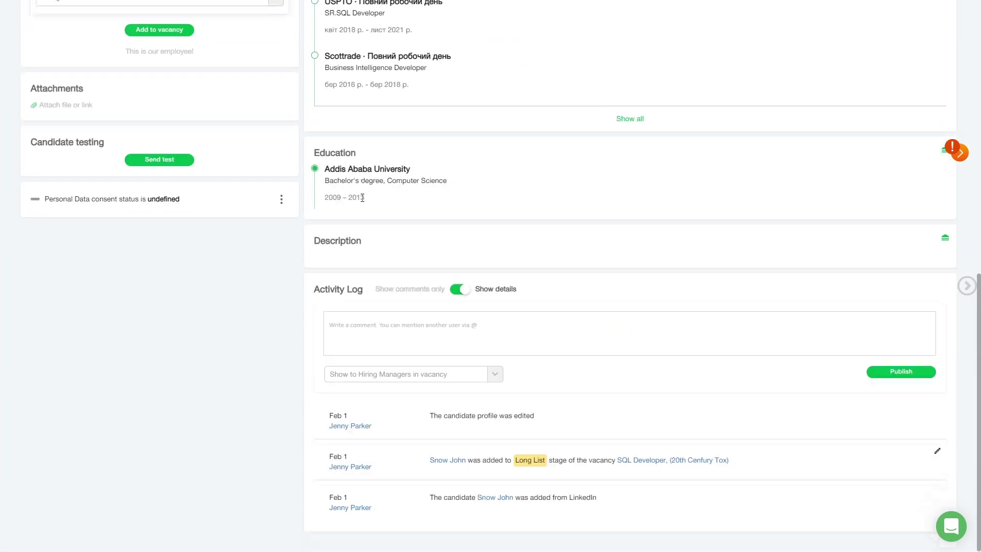
left_click(388, 327)
type("@")
scroll(368, 368, "down", 5)
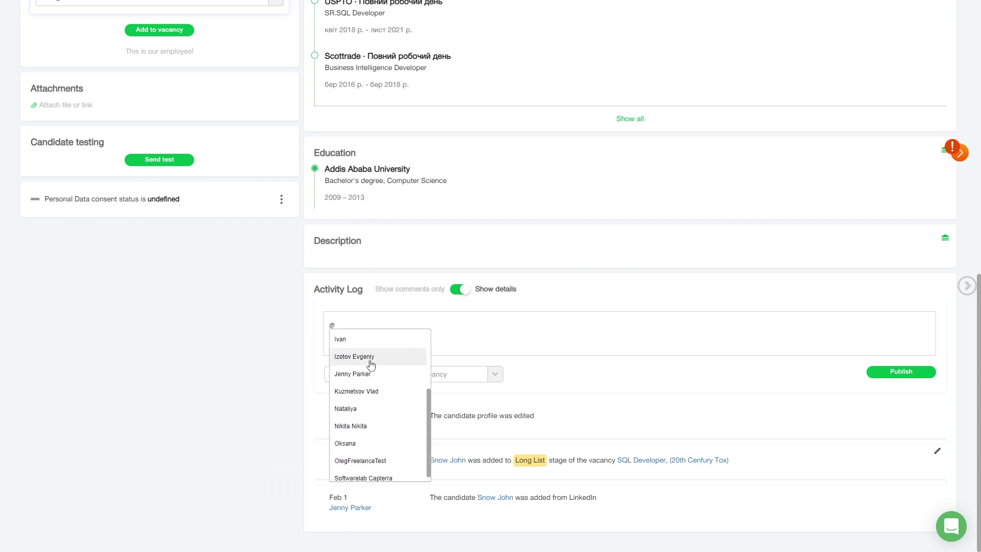
scroll(368, 470, "up", 5)
scroll(369, 448, "up", 1)
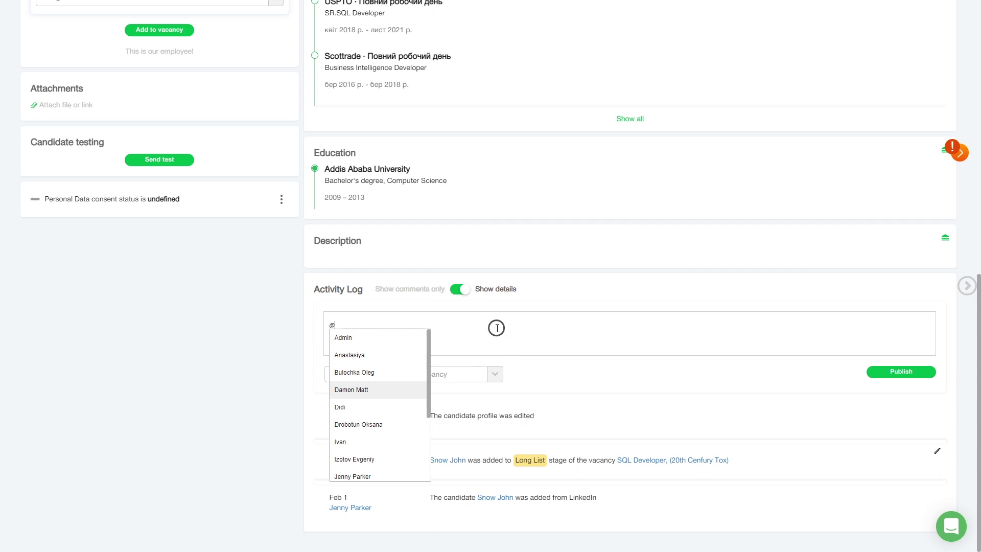
left_click(569, 382)
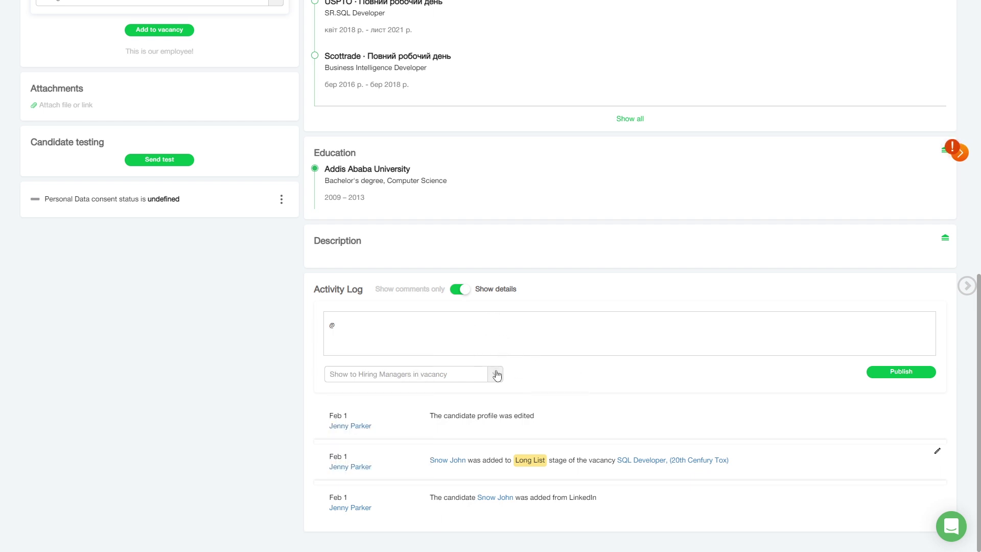
left_click(496, 376)
left_click(357, 391)
left_click(344, 324)
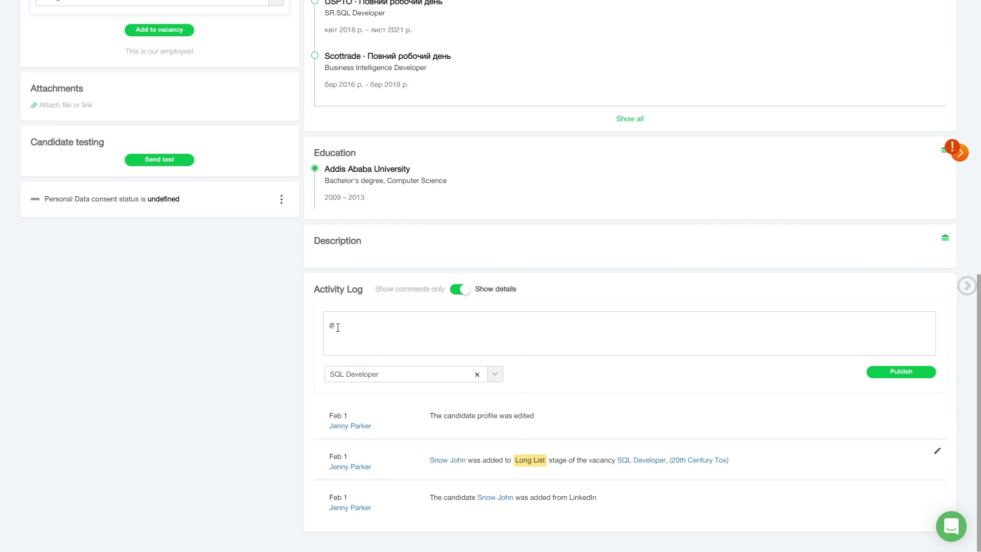
key("BackSpace")
Mention the hiring manager, add 'Pay attention to this candidate.' and publish the comment
type("@")
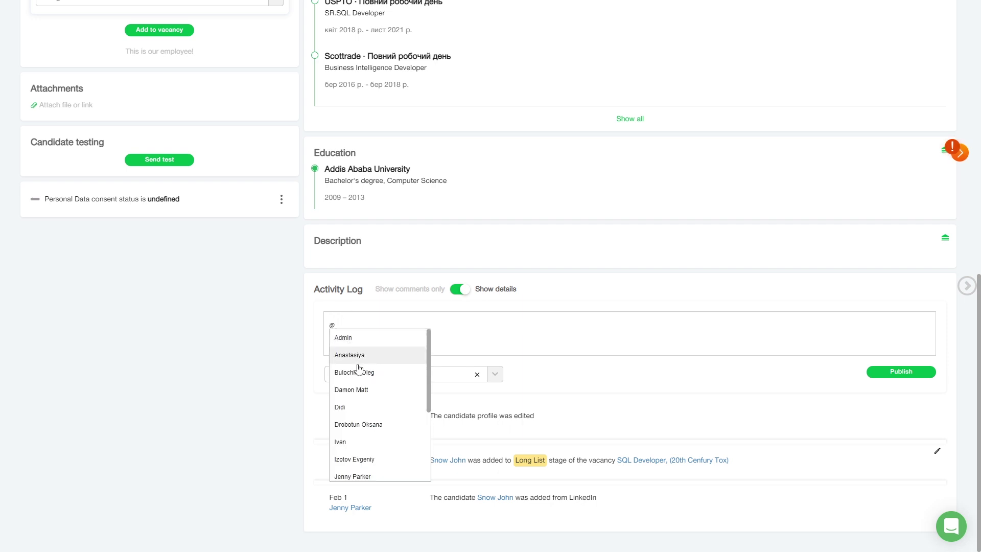
scroll(376, 398, "down", 1)
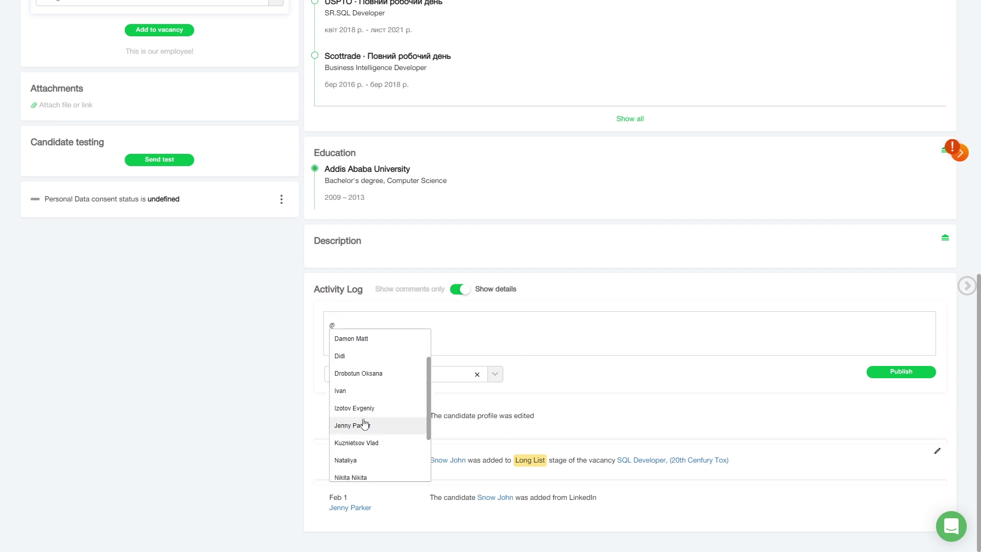
scroll(363, 425, "down", 3)
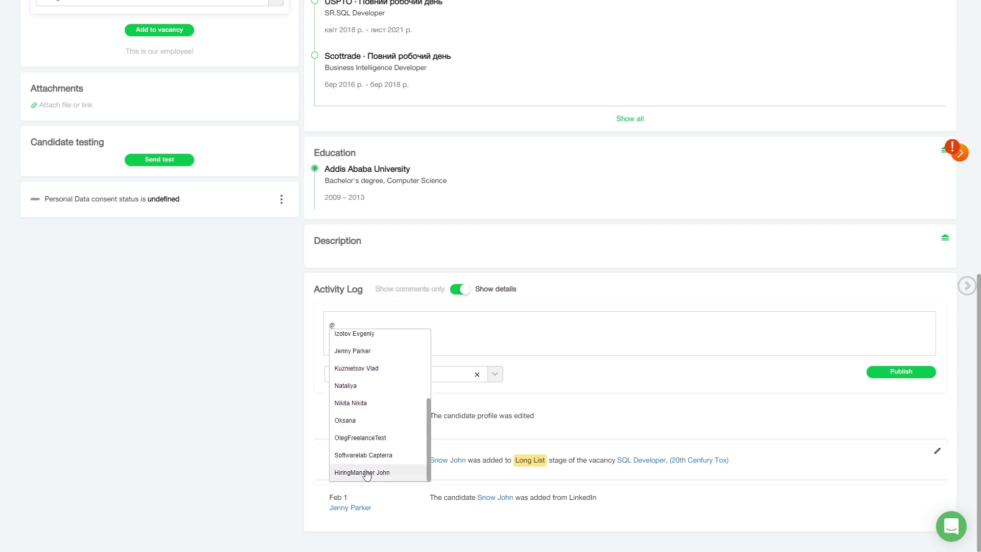
left_click(364, 475)
left_click(408, 330)
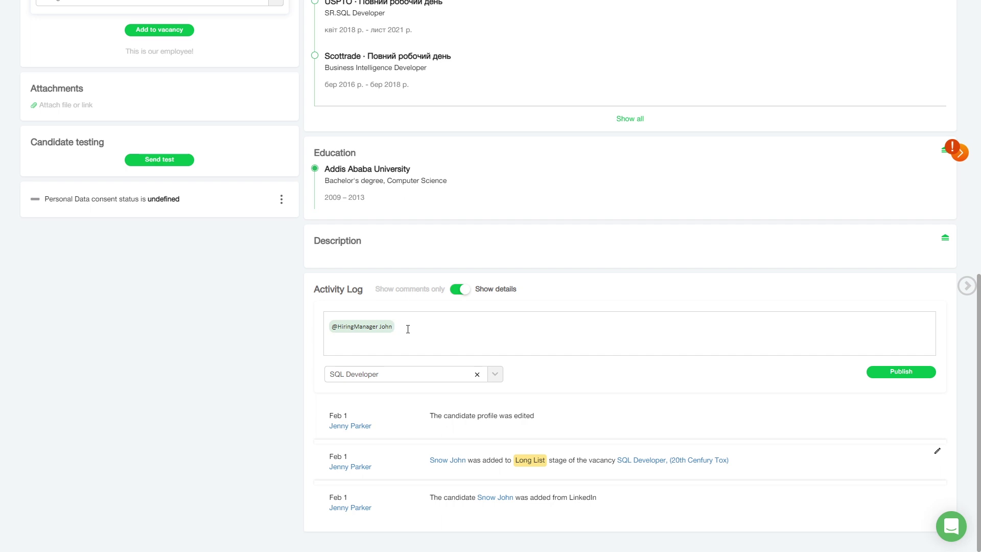
type("Pay attention to this candidate.")
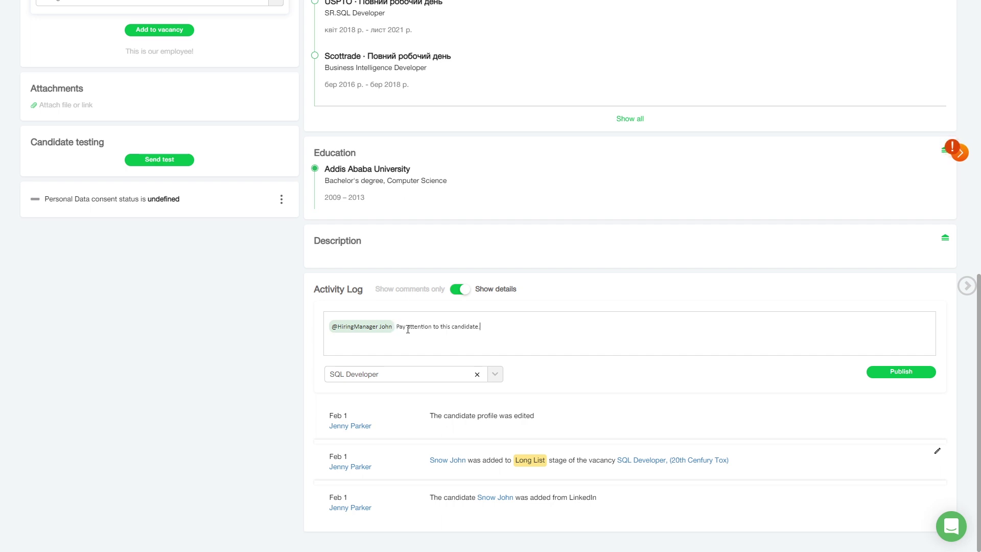
left_click(899, 372)
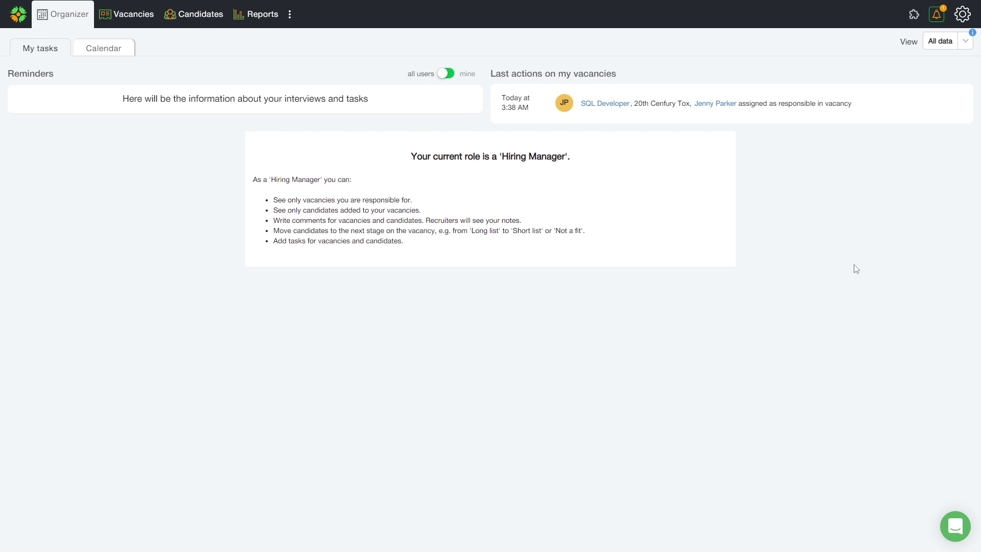
As the hiring manager, follow the mention notification to the candidate's tagged comment
left_click(935, 16)
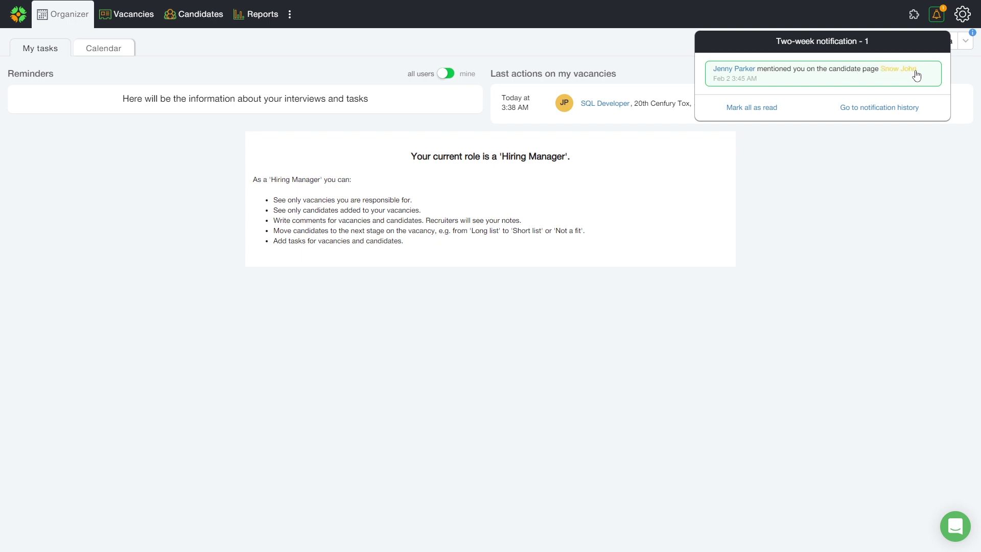
left_click(888, 71)
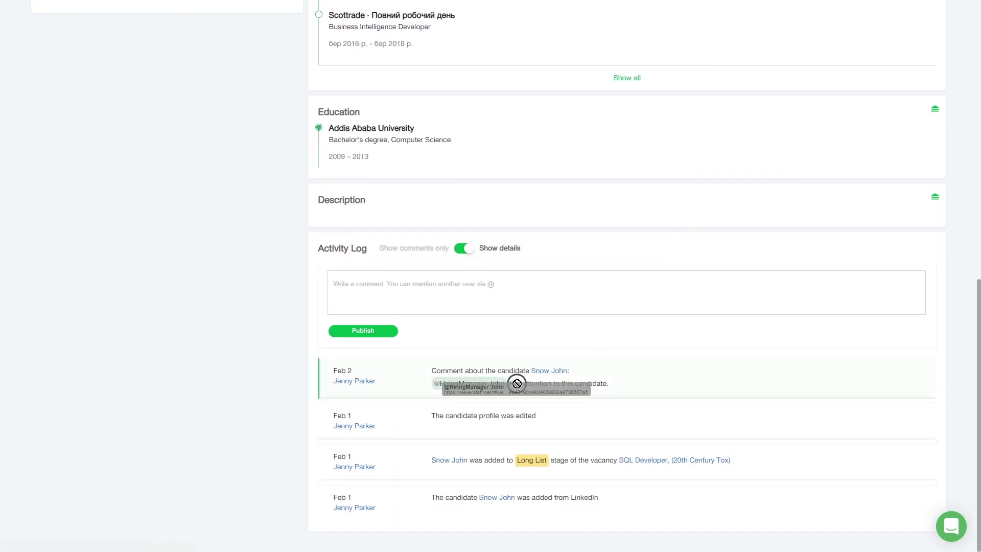
mouse_move(510, 384)
left_mouse_down()
mouse_move(613, 390)
mouse_move(509, 382)
left_mouse_up()
left_click(612, 387)
left_click(509, 381)
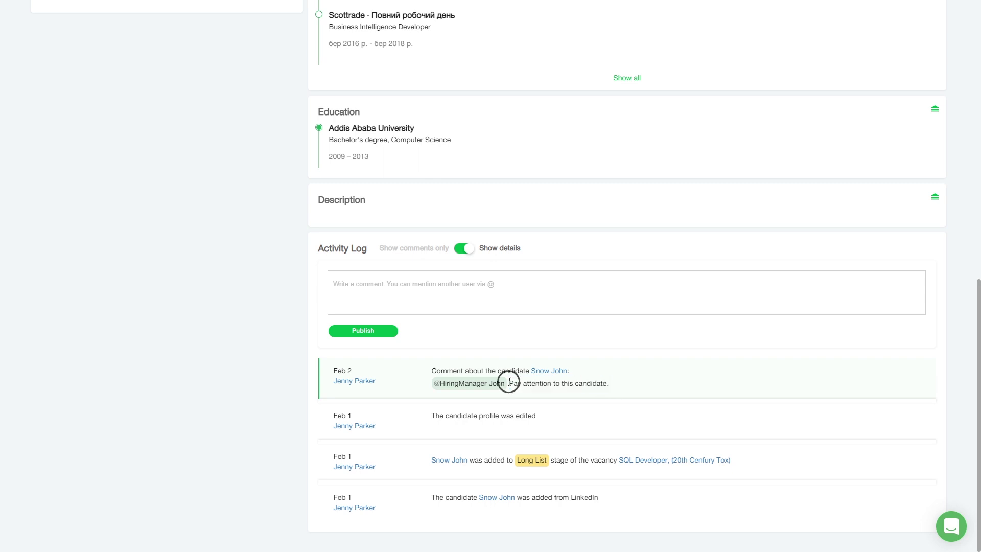